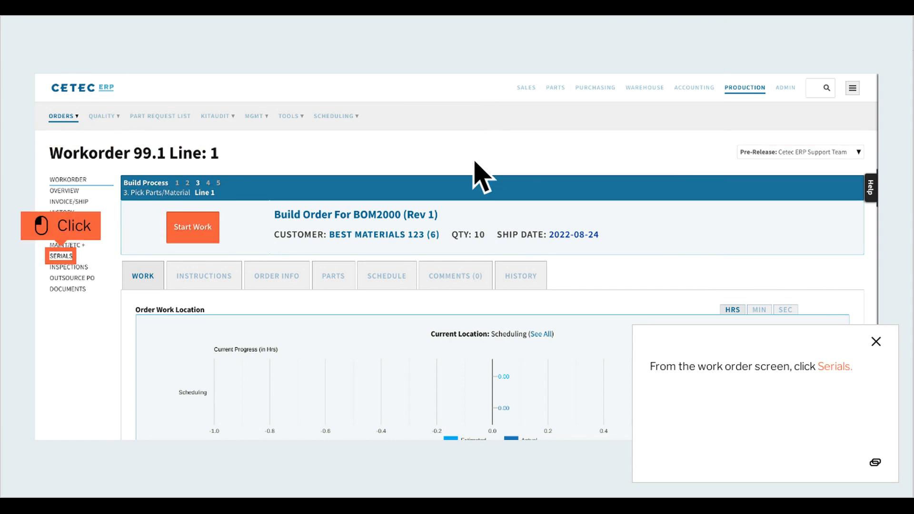
# Step: Issue 10 top-level serials for work order 99.1 with the sequence reset, submit, and review the serial history
pyautogui.click(77, 263)
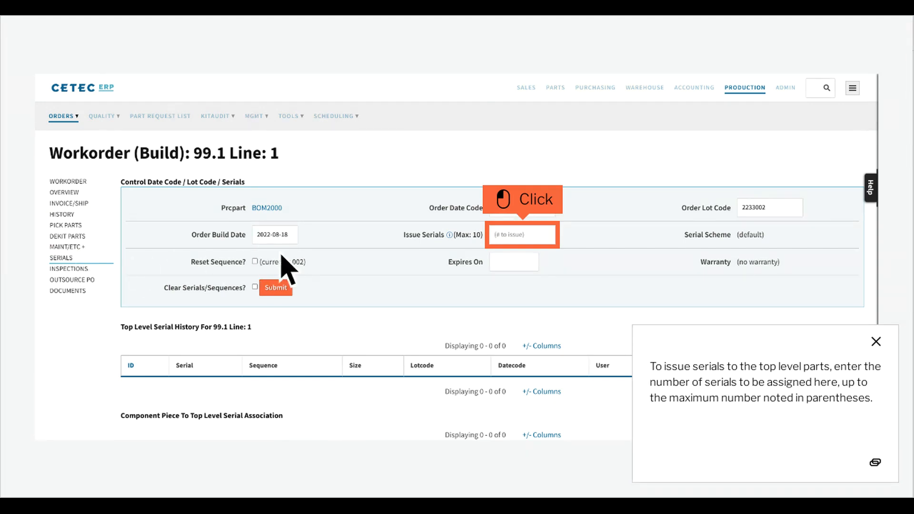
pyautogui.click(541, 245)
pyautogui.write('10')
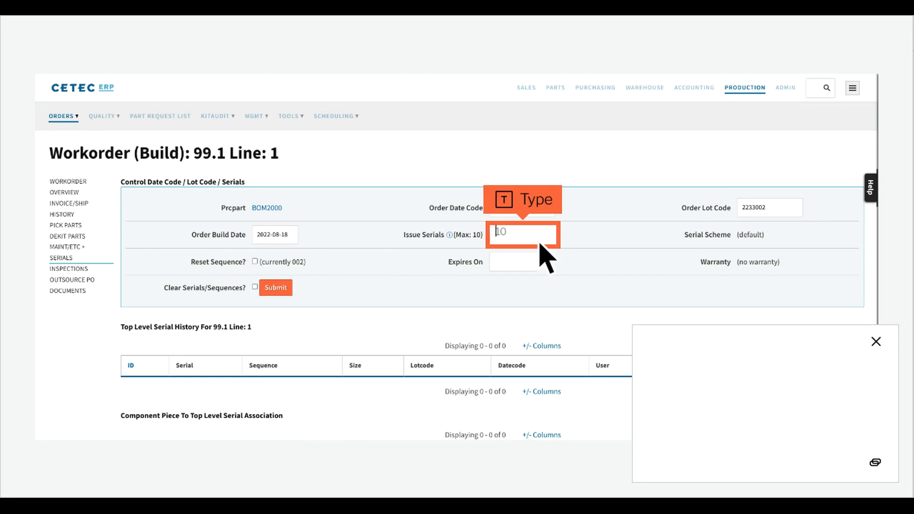
pyautogui.write('10')
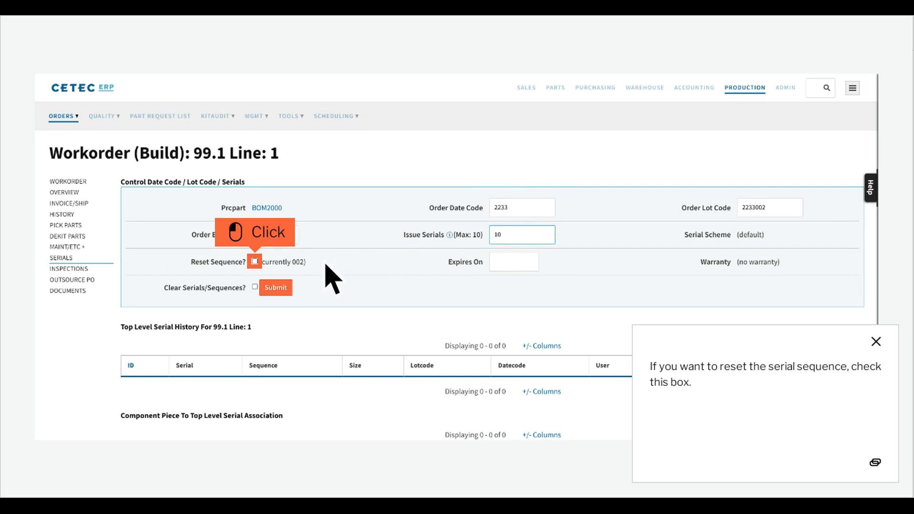
pyautogui.click(256, 262)
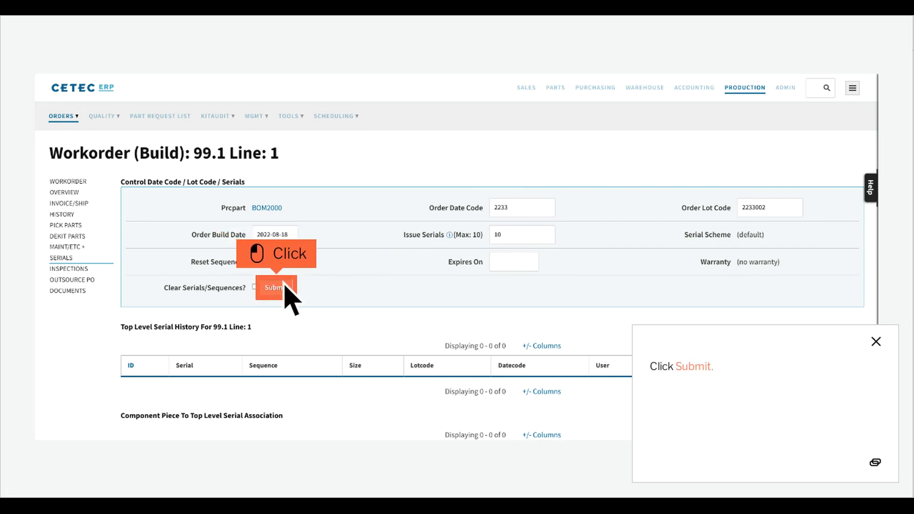
pyautogui.click(294, 298)
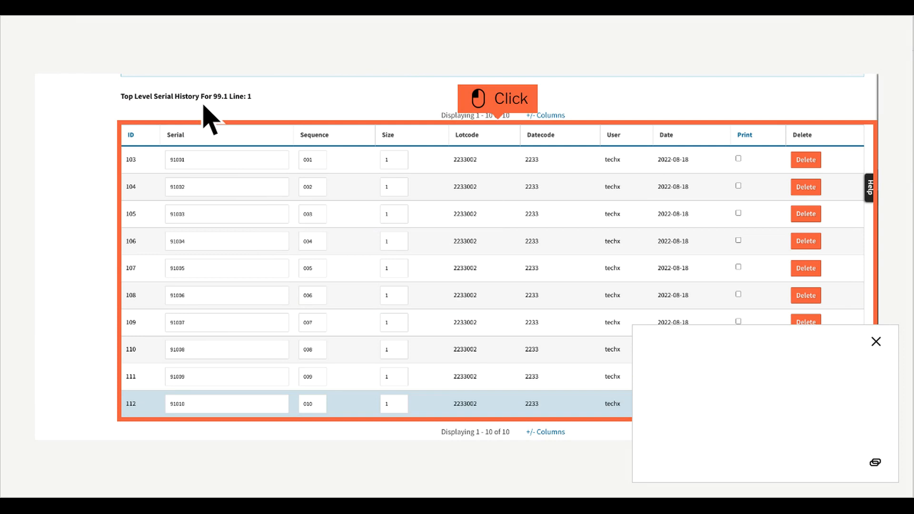
pyautogui.click(522, 294)
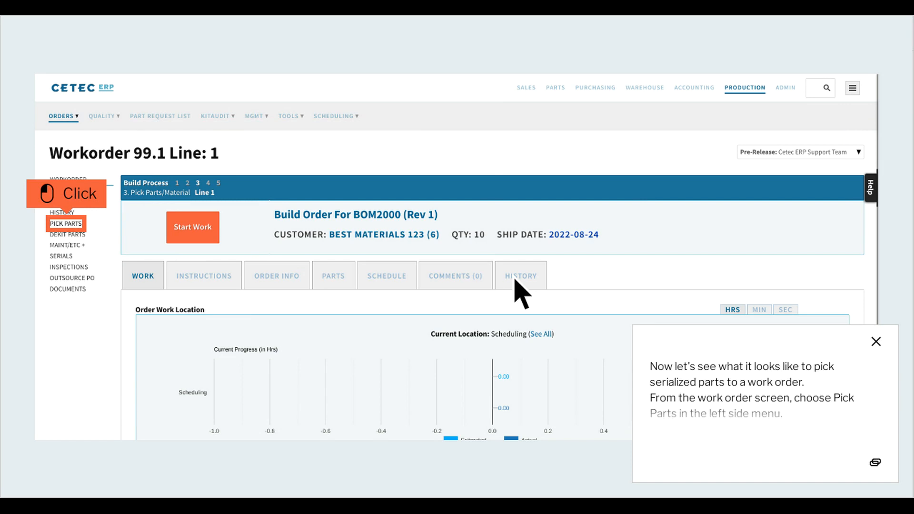
# Step: From the work order's pick parts screen, open item 1's part record and examine bin 005-013-002 in the part bin data
pyautogui.click(66, 224)
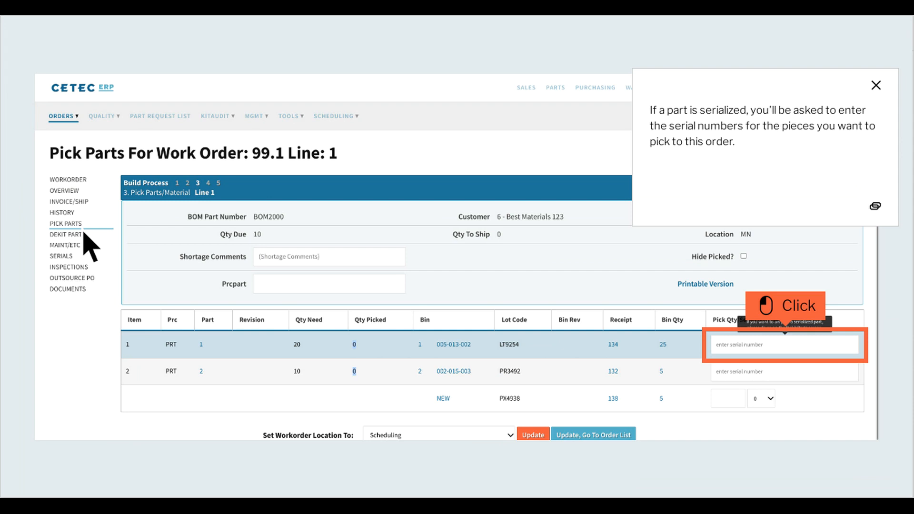
pyautogui.click(803, 355)
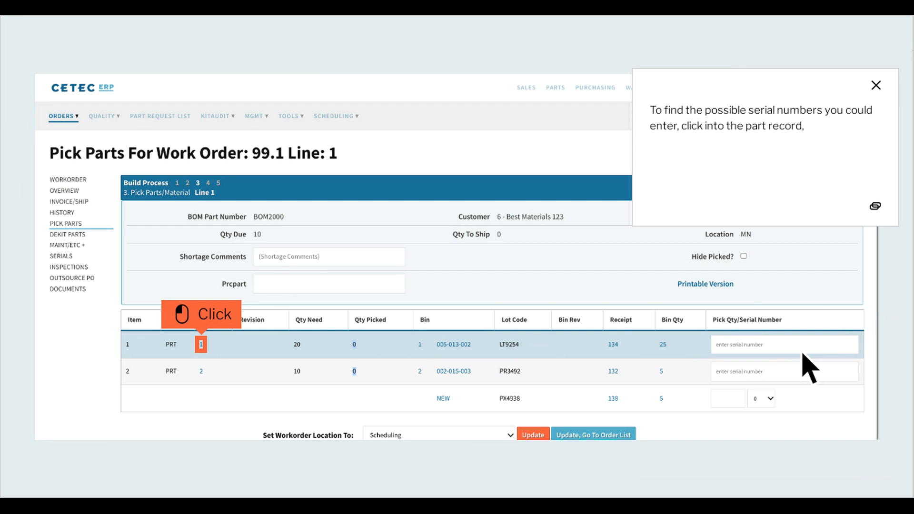
pyautogui.click(218, 353)
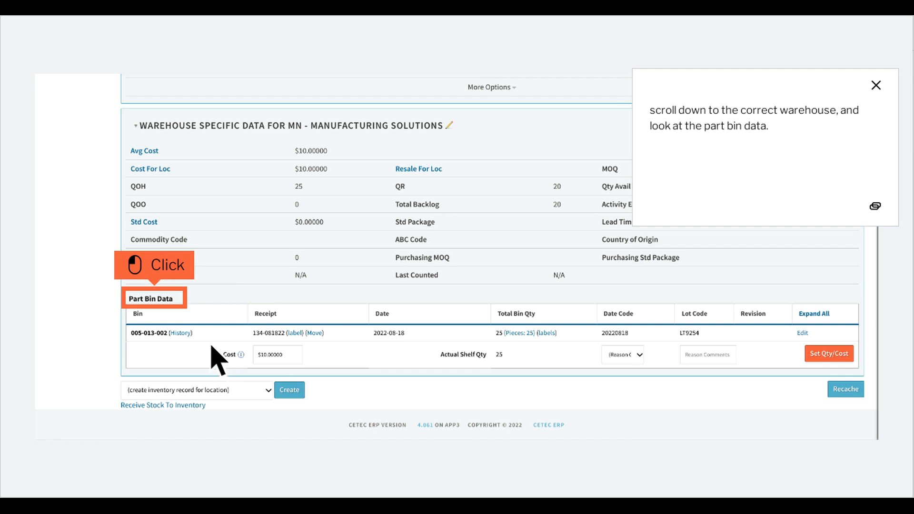
pyautogui.click(172, 306)
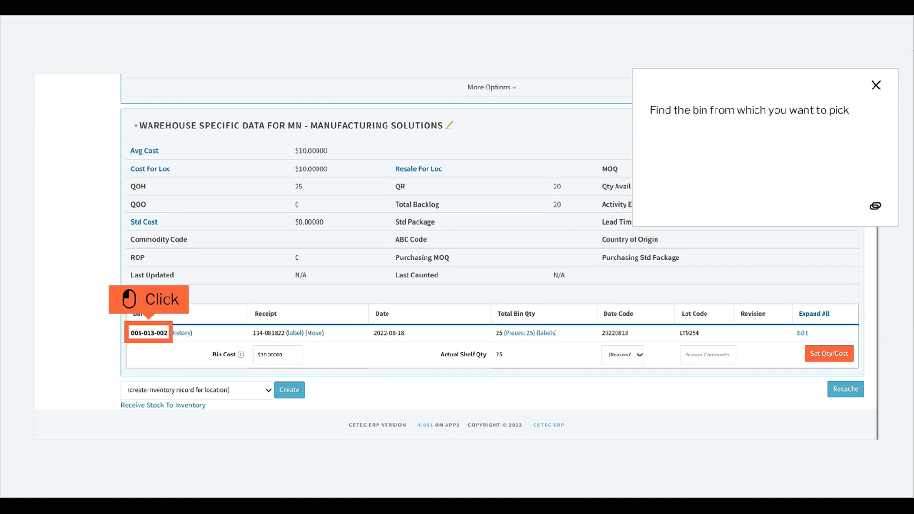
pyautogui.click(167, 341)
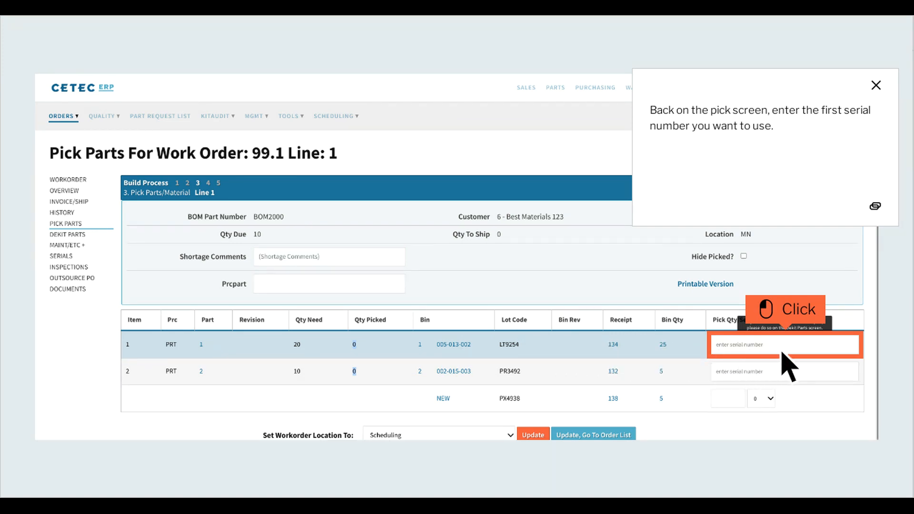
# Step: Return to the pick screen, enter serial numbers 134-177 and 134-178 for item 1, and update the work order
pyautogui.click(803, 353)
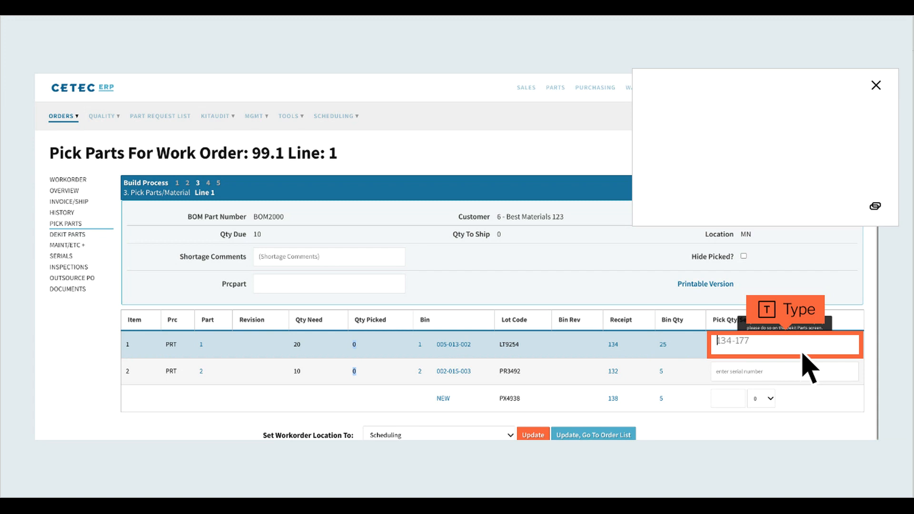
pyautogui.write('134-177')
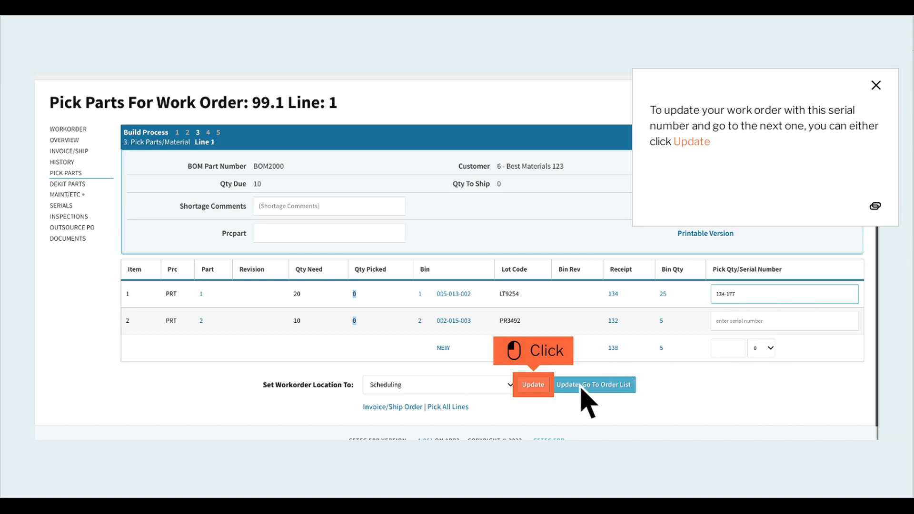
pyautogui.click(548, 390)
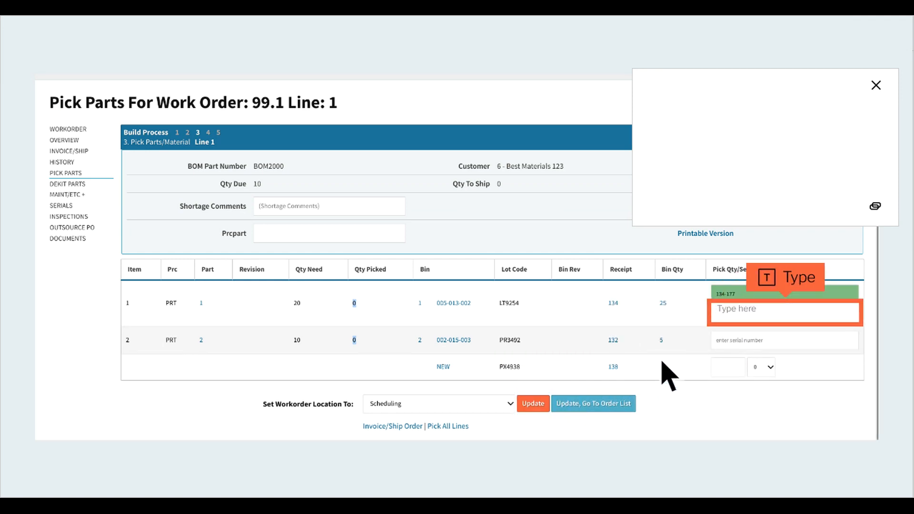
pyautogui.write('someth')
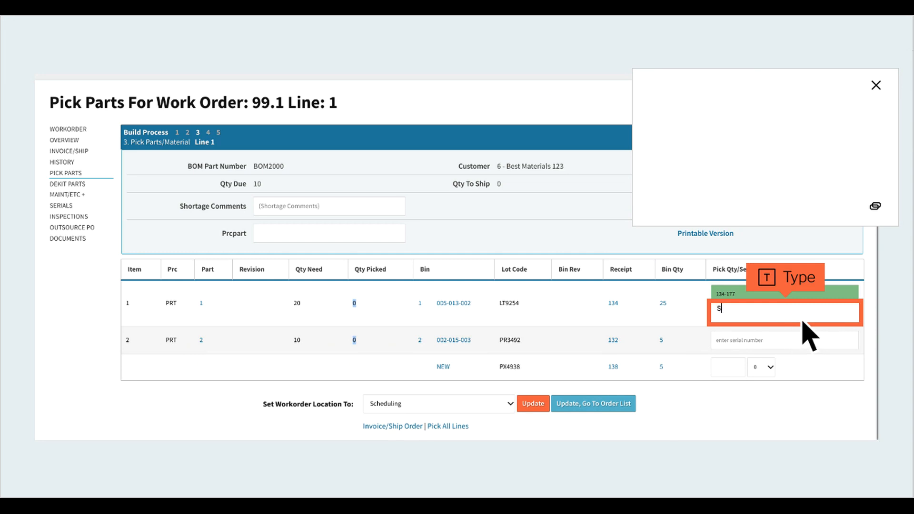
pyautogui.write('ing')
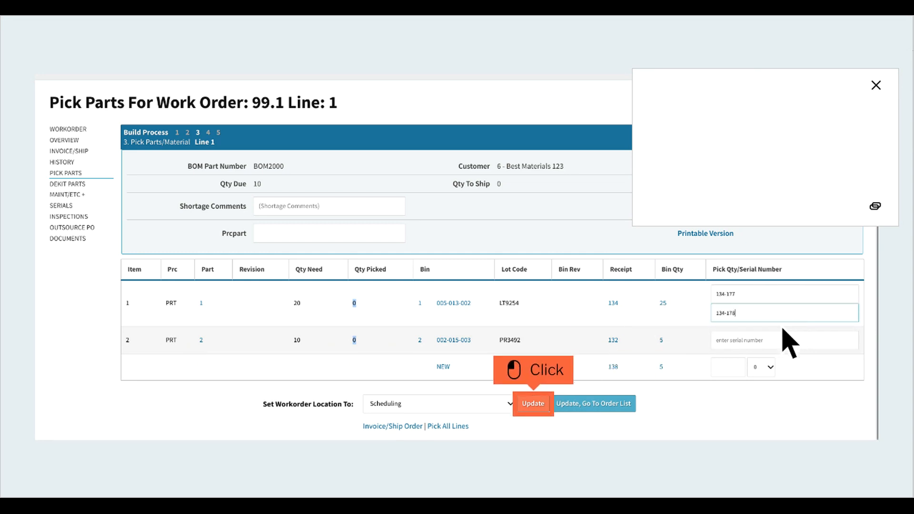
pyautogui.click(551, 412)
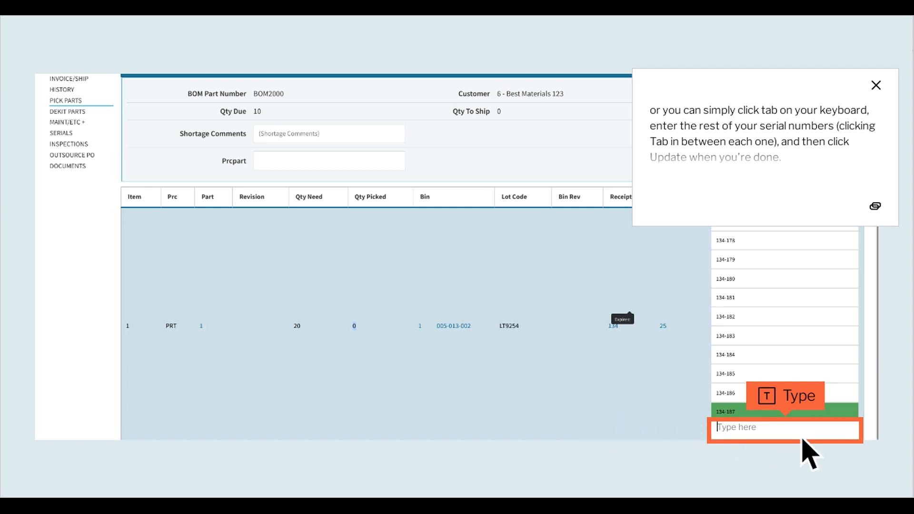
# Step: Add serial numbers 134-188, 134-189 and 134-190 to item 1's pick and update the work order
pyautogui.write('something')
pyautogui.press('Tab')
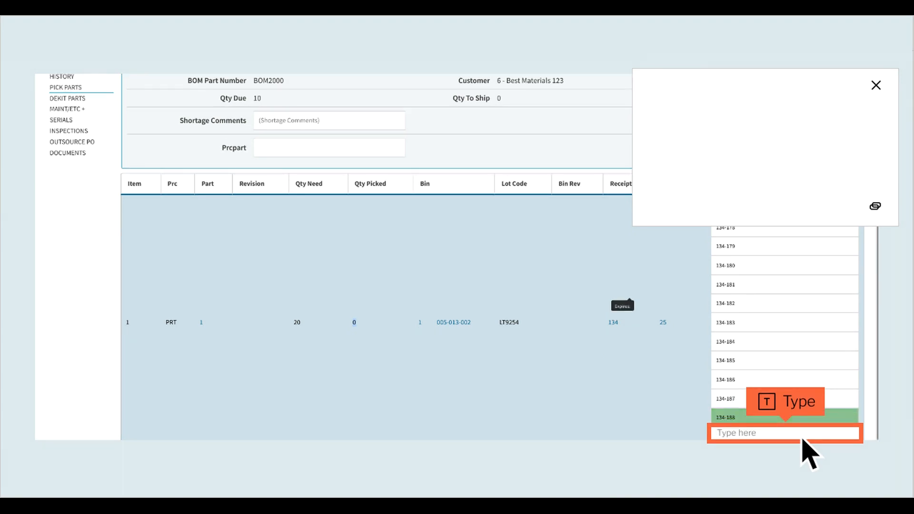
pyautogui.write('so')
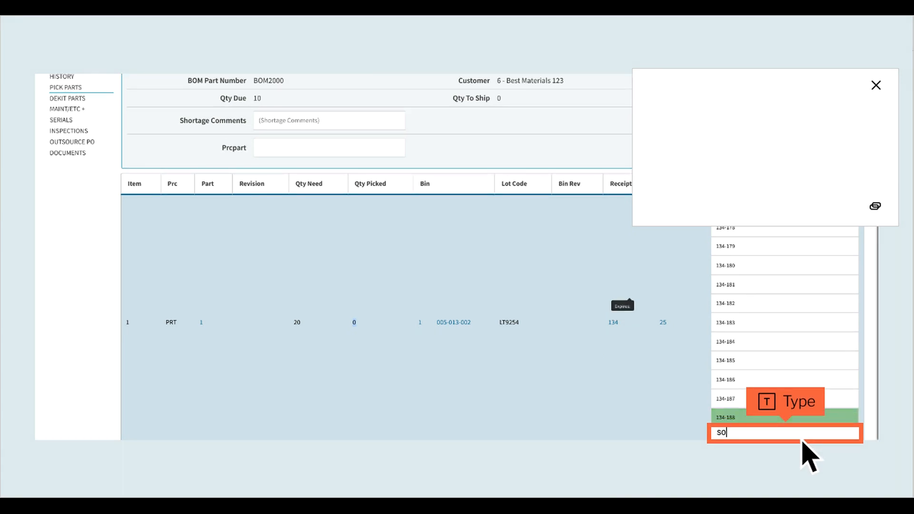
pyautogui.write('mething')
pyautogui.press('Return')
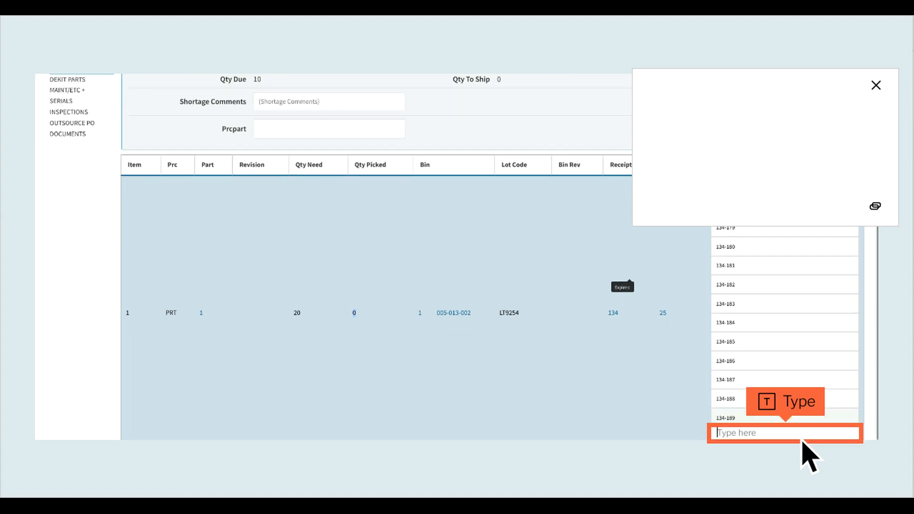
pyautogui.write('something')
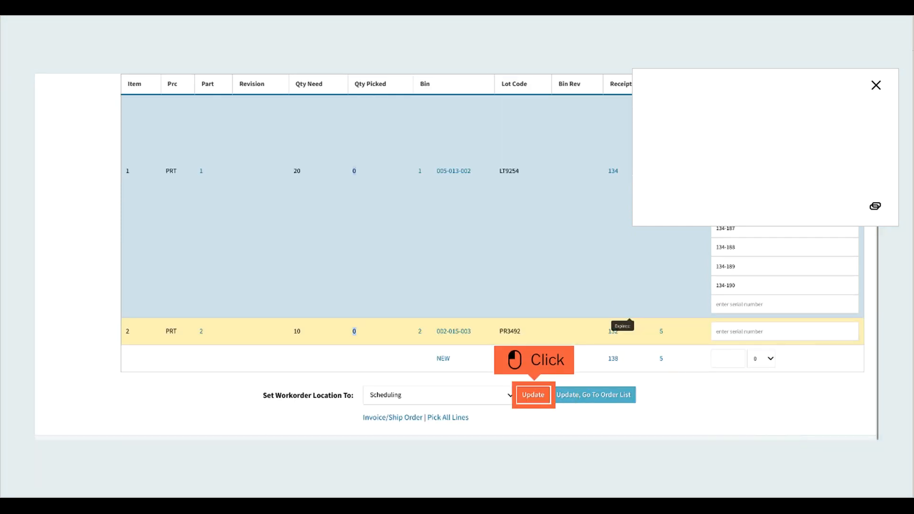
pyautogui.click(551, 403)
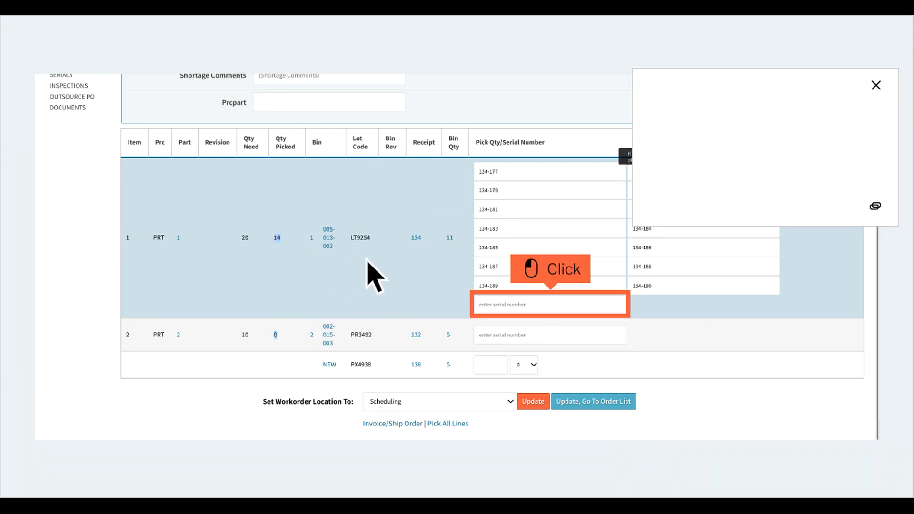
# Step: Enter serial numbers 134-191, 134-192 and 134-193 for item 1 from bin 005-013-002
pyautogui.click(567, 314)
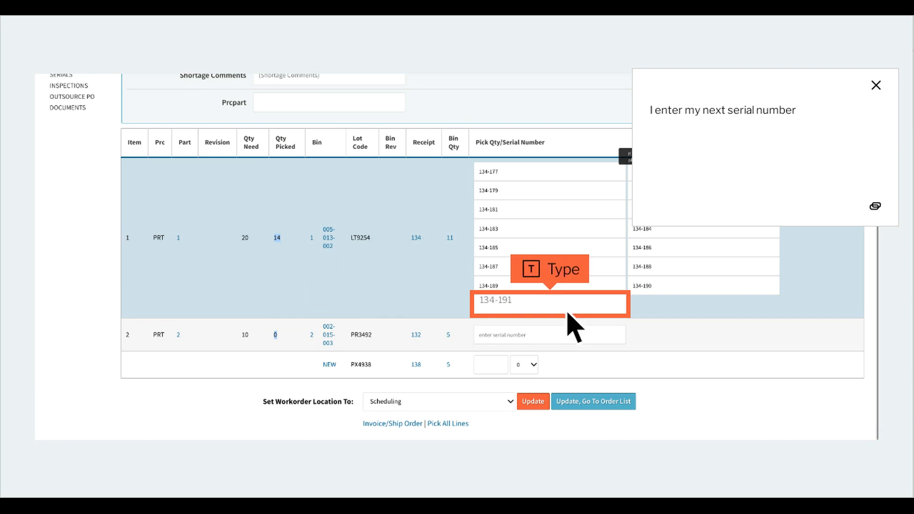
pyautogui.write('134-191')
pyautogui.press('Tab')
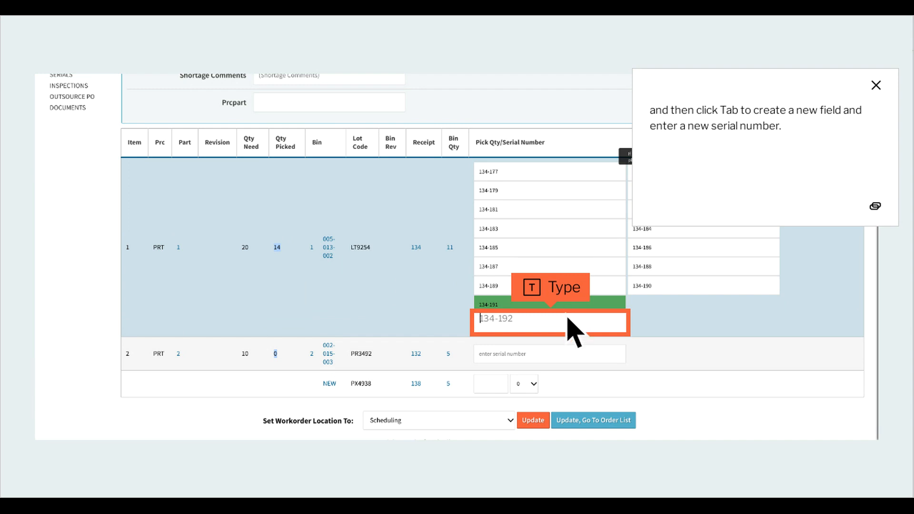
pyautogui.write('134-192')
pyautogui.press('Tab')
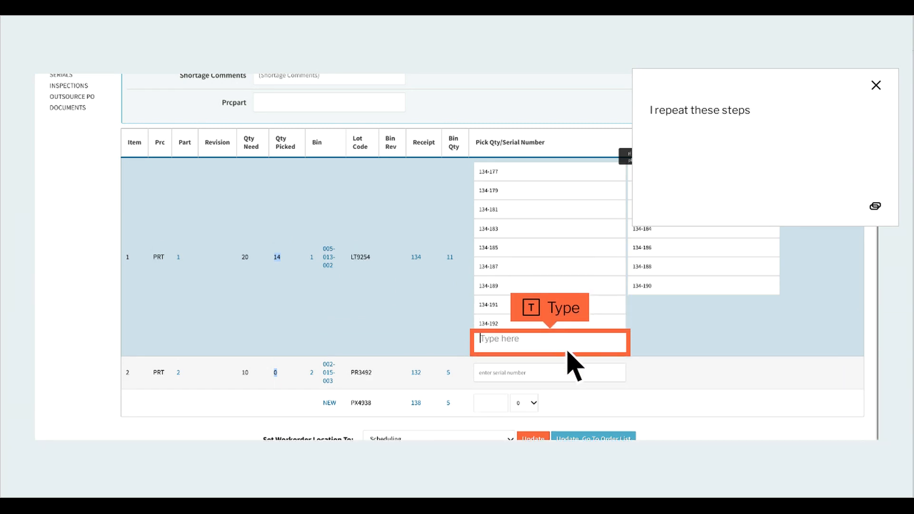
pyautogui.write('something')
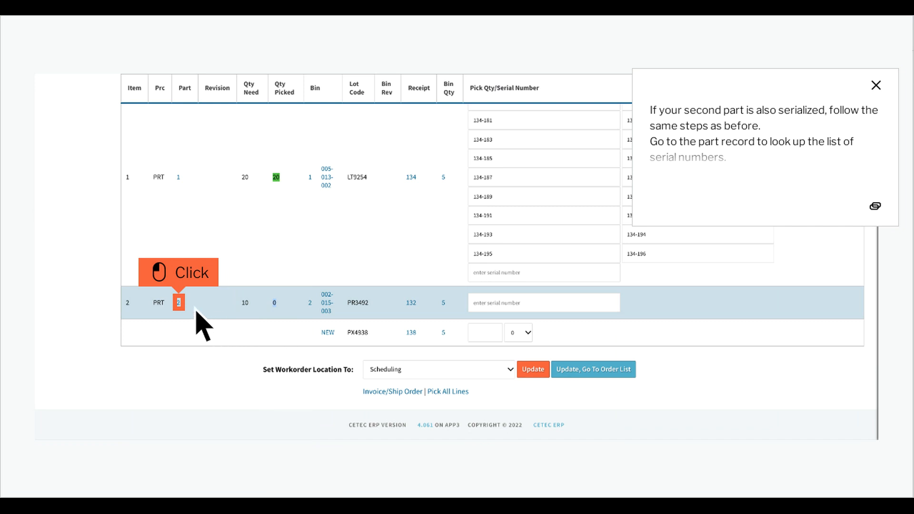
# Step: Open the record of part PRT2 and examine the part bin data for the MN warehouse
pyautogui.click(180, 303)
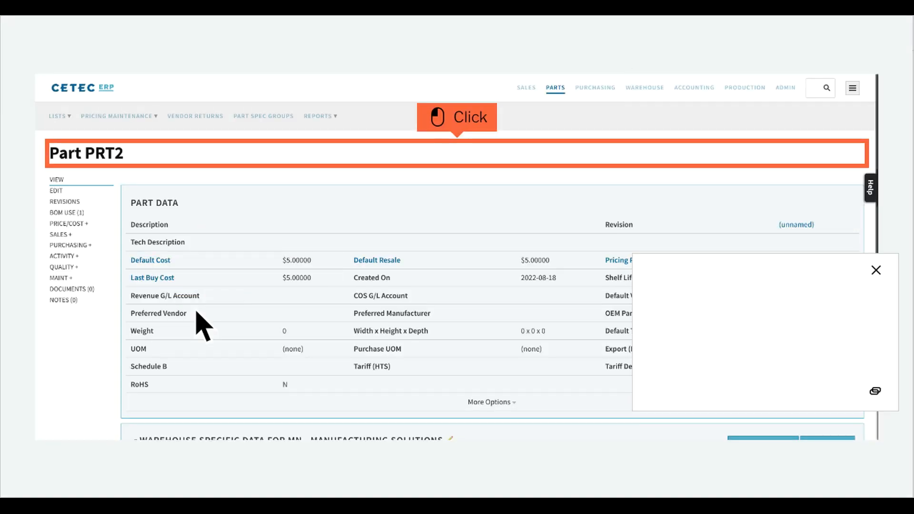
pyautogui.click(475, 163)
pyautogui.scroll(-8, 475, 163)
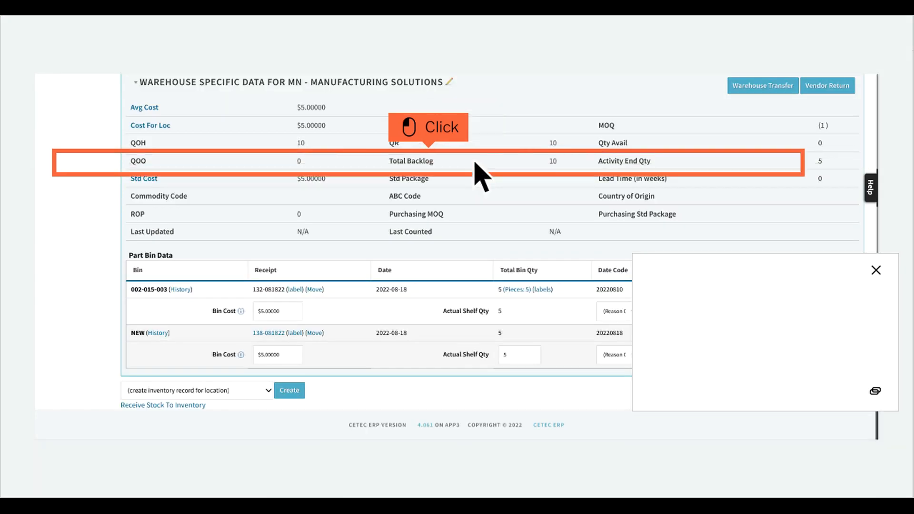
pyautogui.click(475, 162)
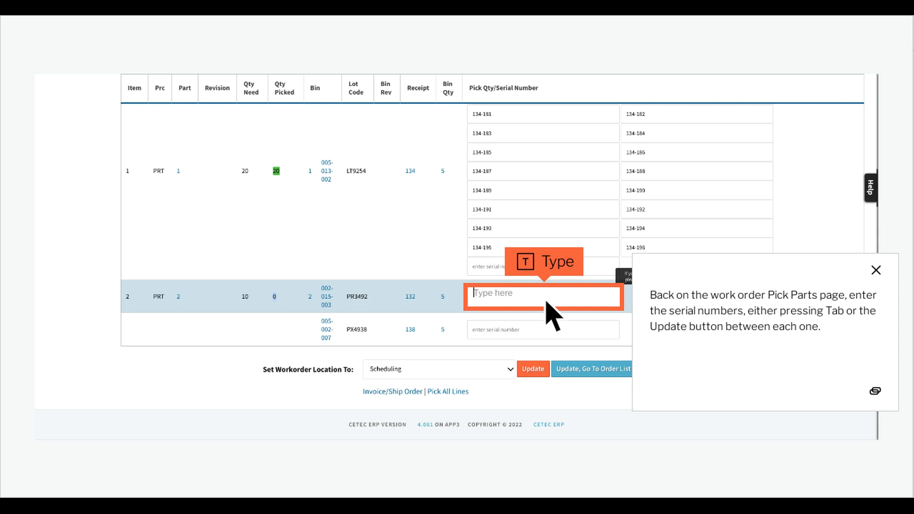
# Step: Back on the pick screen, enter serial numbers 132-147 through 132-151 for item 2 from bin 002-015-003 and update
pyautogui.write('something')
pyautogui.press('Return')
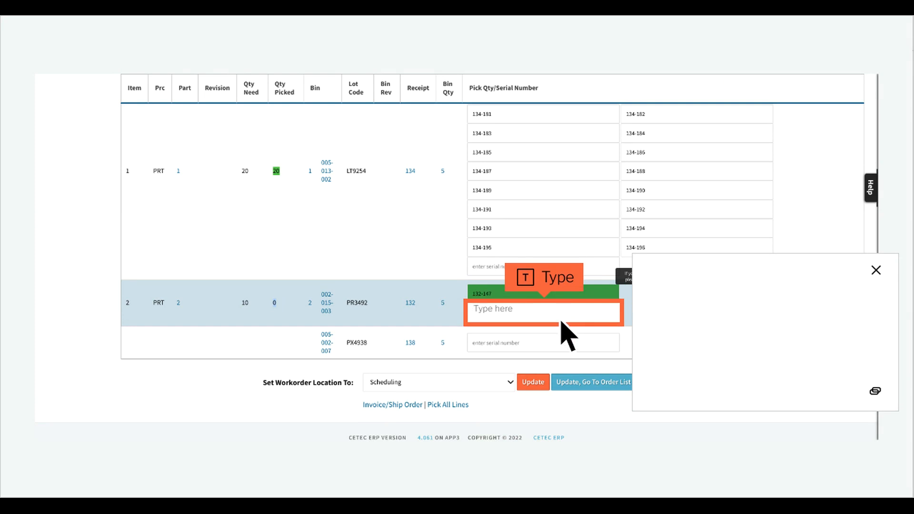
pyautogui.write('something')
pyautogui.press('Return')
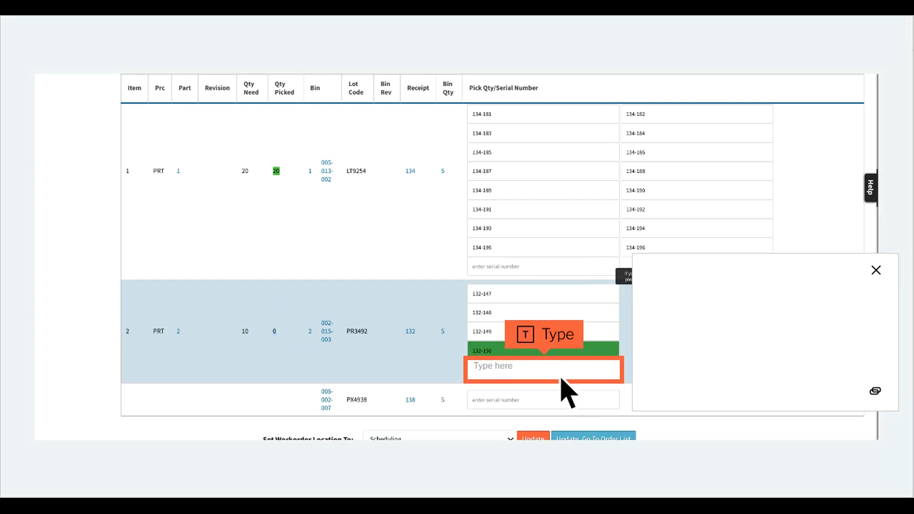
pyautogui.write('something')
pyautogui.press('Return')
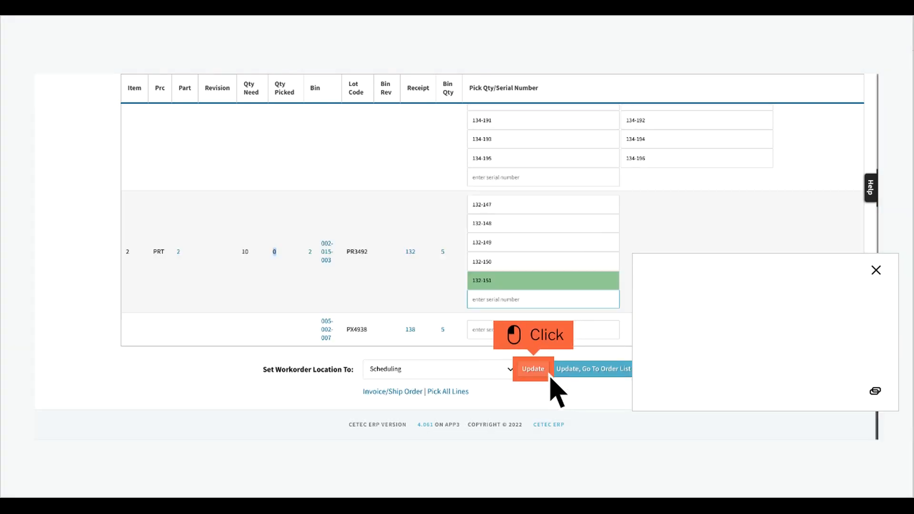
pyautogui.click(533, 369)
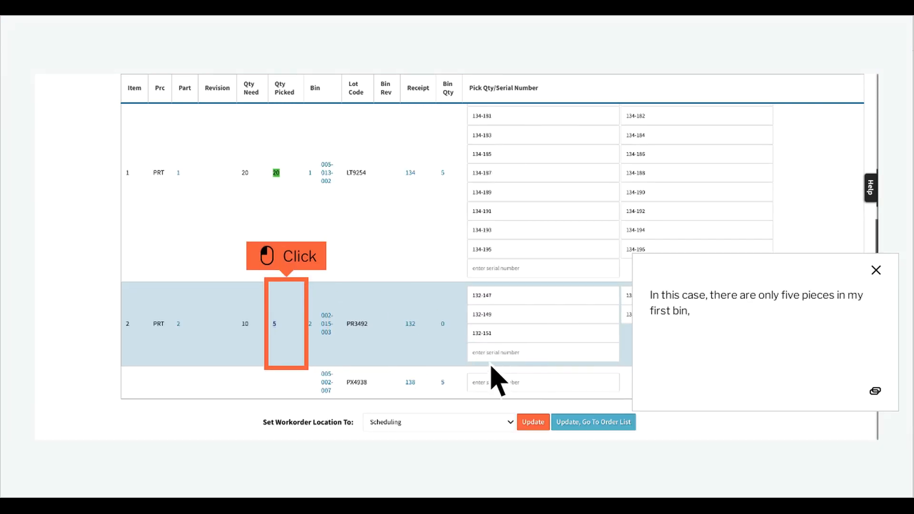
# Step: Check item 2's picked quantity and locate its second bin, 005-002-007
pyautogui.click(304, 334)
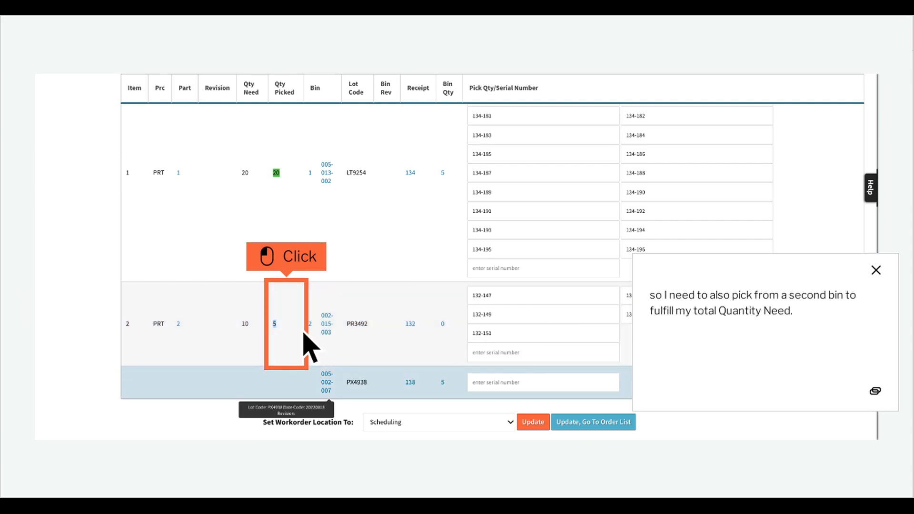
pyautogui.click(345, 392)
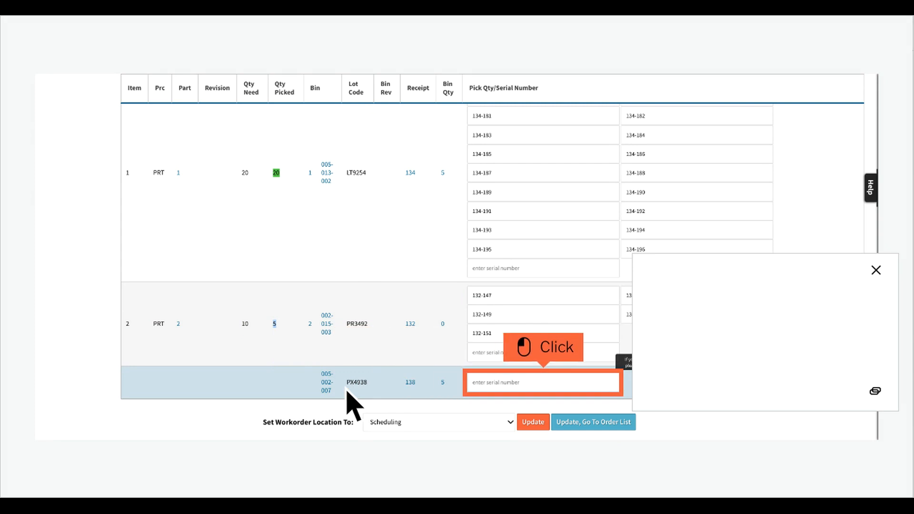
# Step: Enter serial numbers 135-001 through 135-005 for item 2 from bin 005-002-007 and update the pick
pyautogui.click(561, 394)
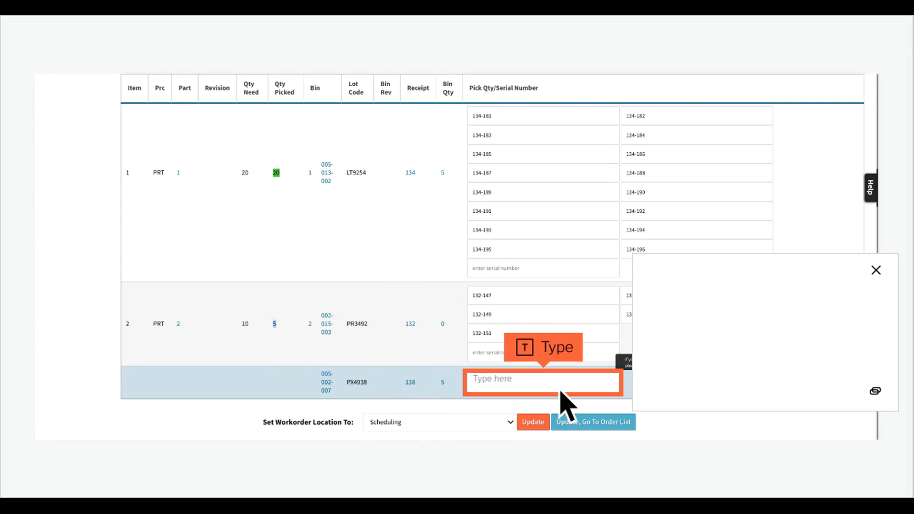
pyautogui.write('something')
pyautogui.press('Return')
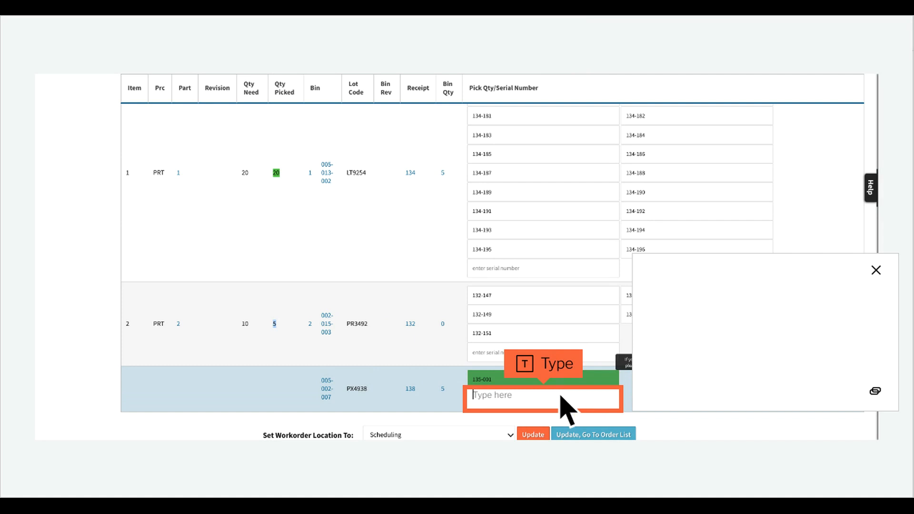
pyautogui.write('some')
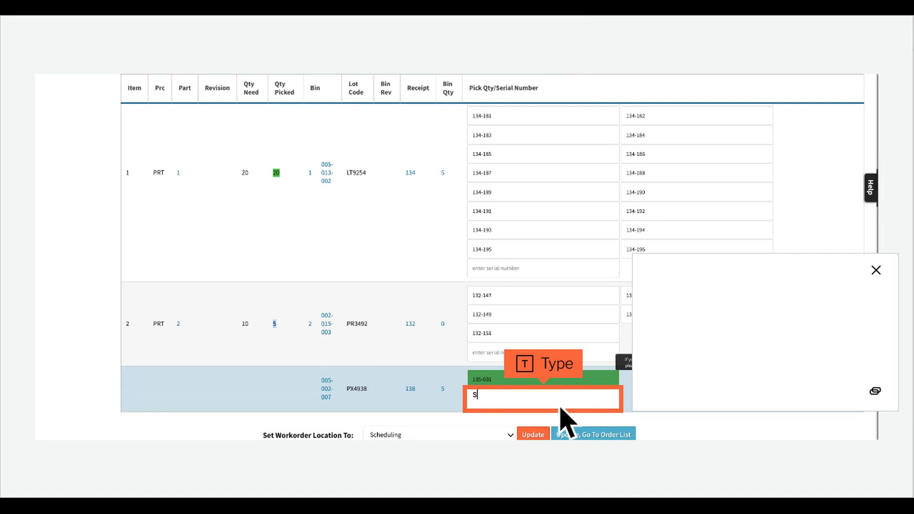
pyautogui.write('thing')
pyautogui.press('Return')
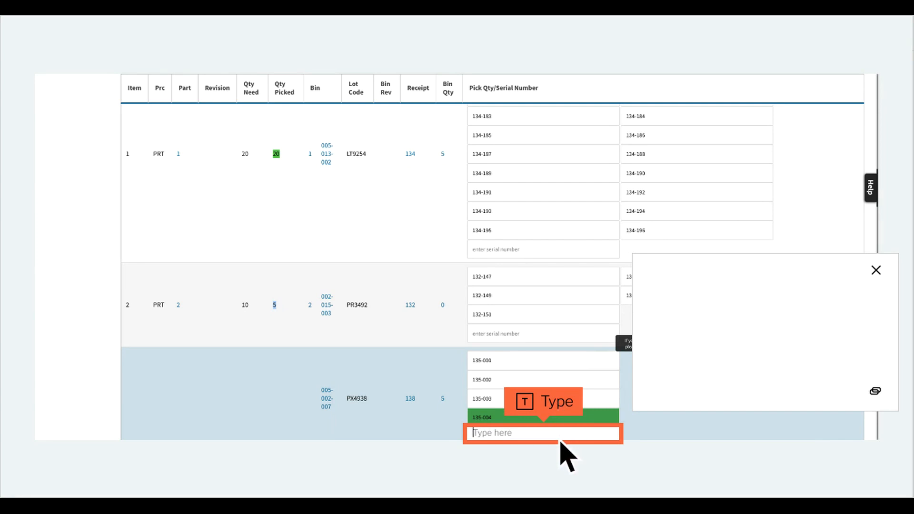
pyautogui.write('something')
pyautogui.press('Return')
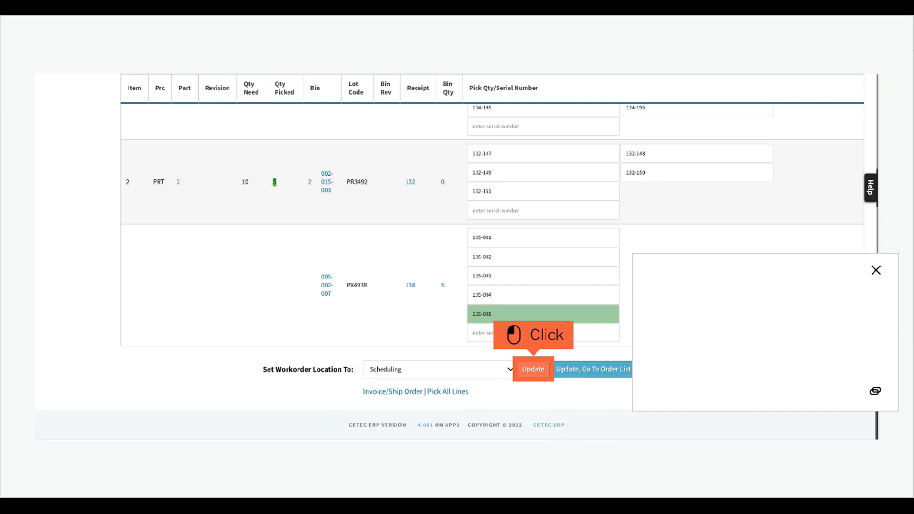
pyautogui.click(550, 377)
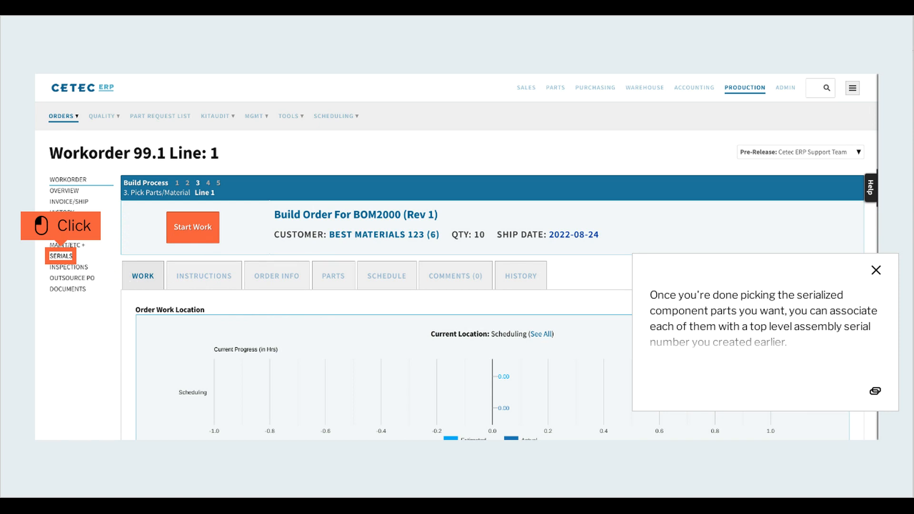
# Step: Check the work order's parts and, in its serials, associate prt1 serials 134-177 and 134-178 with top level serial 91001, submitting both
pyautogui.click(71, 258)
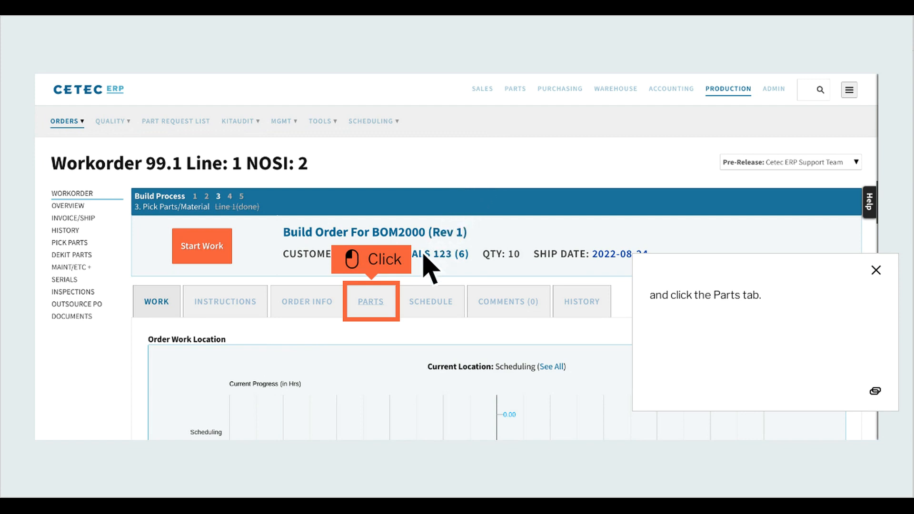
pyautogui.click(390, 310)
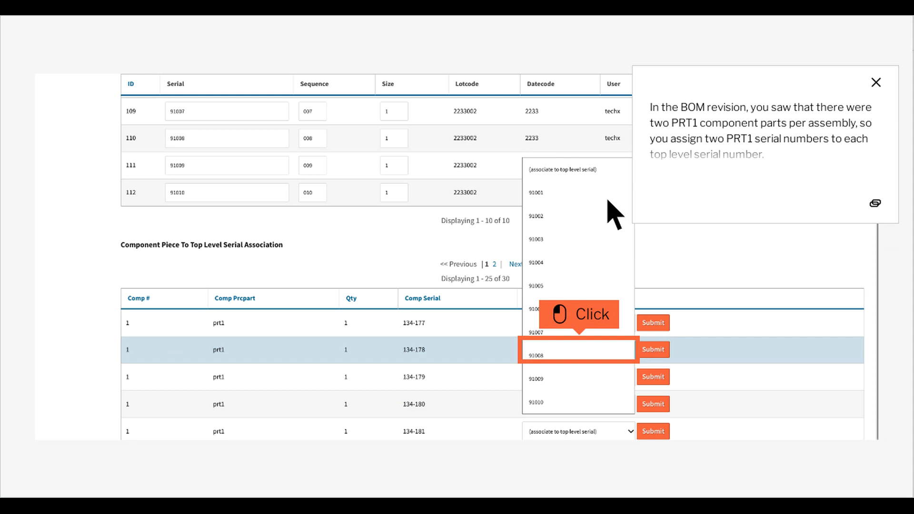
pyautogui.click(599, 361)
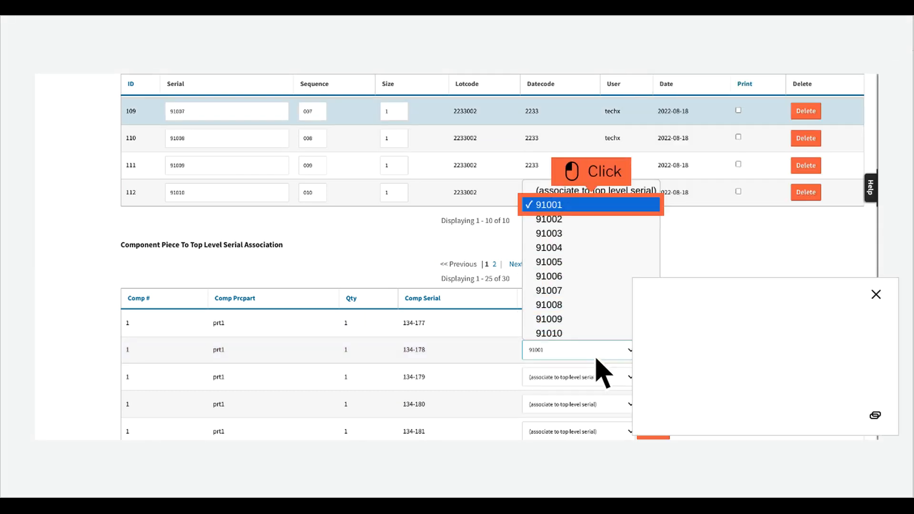
pyautogui.click(608, 212)
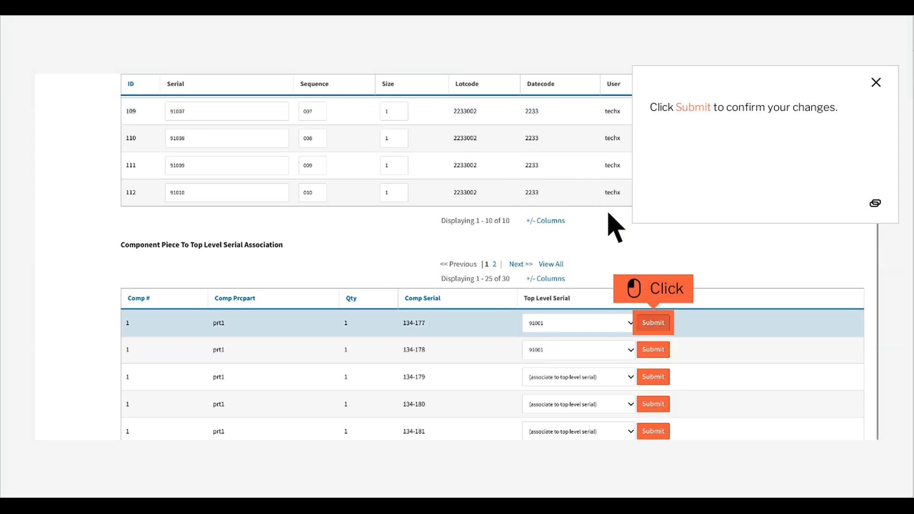
pyautogui.click(671, 331)
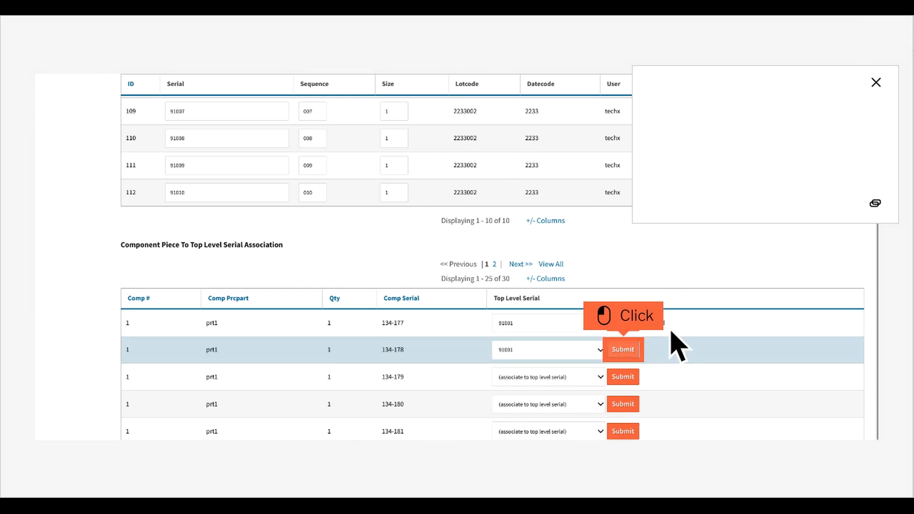
pyautogui.click(641, 358)
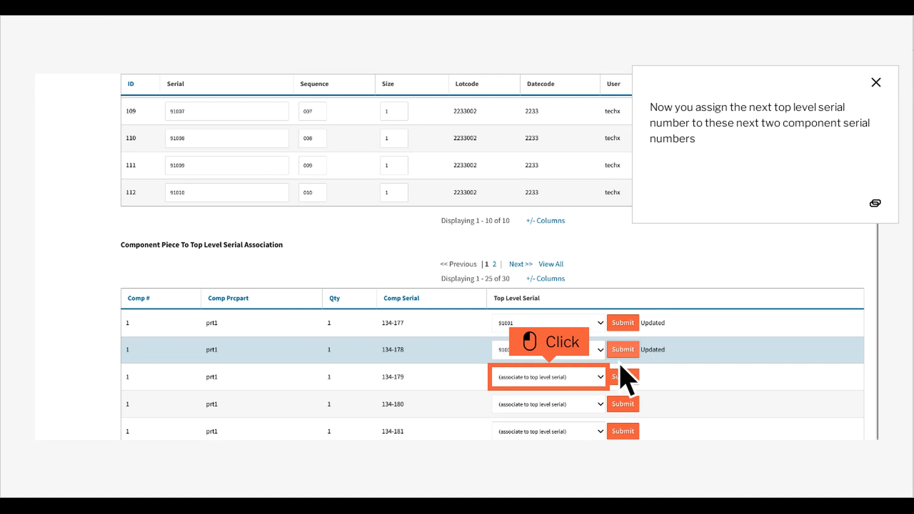
# Step: Associate prt1 component serials 134-179 and 134-180 with top level serial 91002 and submit the selections
pyautogui.click(567, 385)
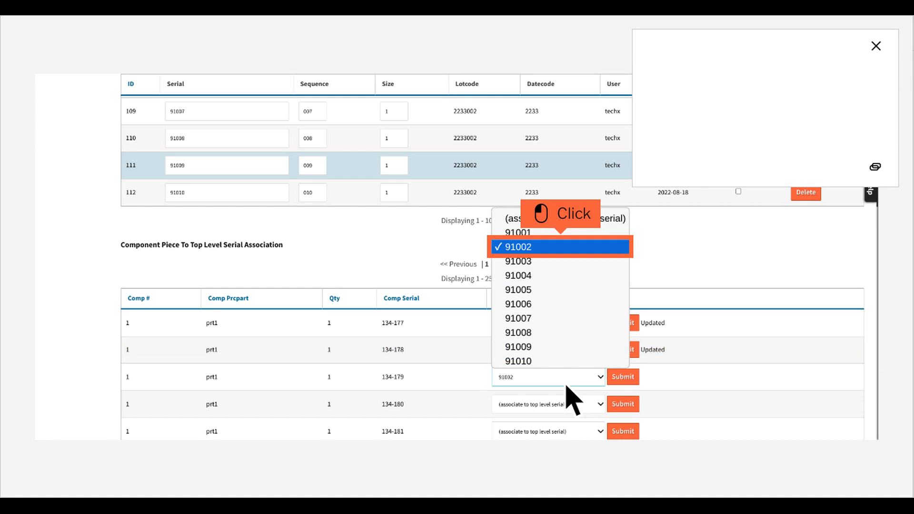
pyautogui.click(577, 247)
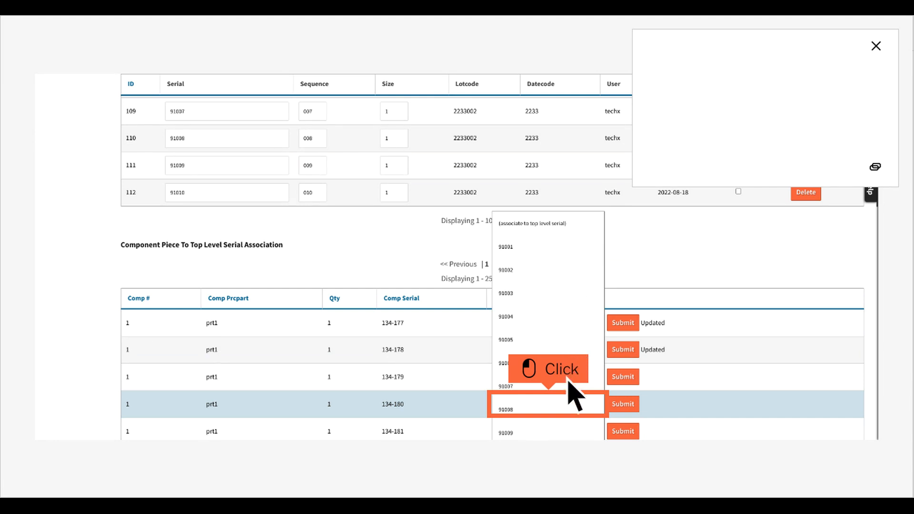
pyautogui.click(565, 409)
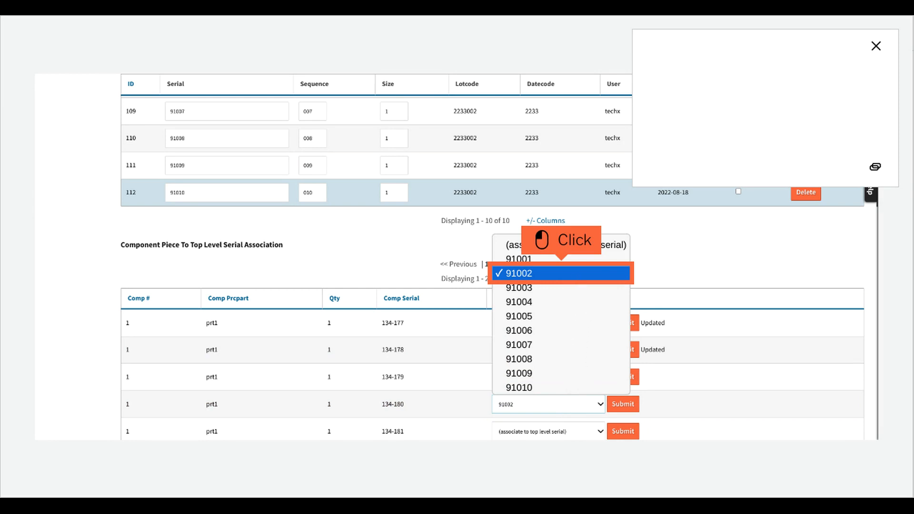
pyautogui.click(577, 276)
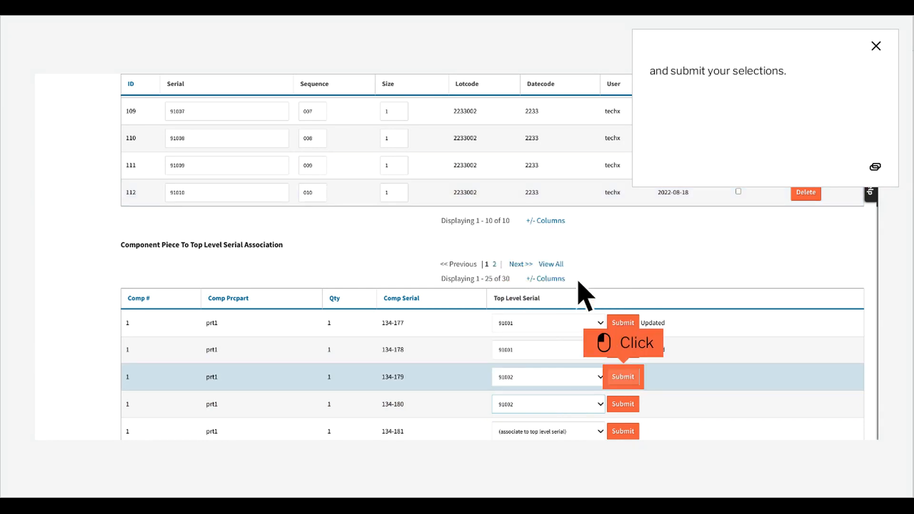
pyautogui.click(640, 385)
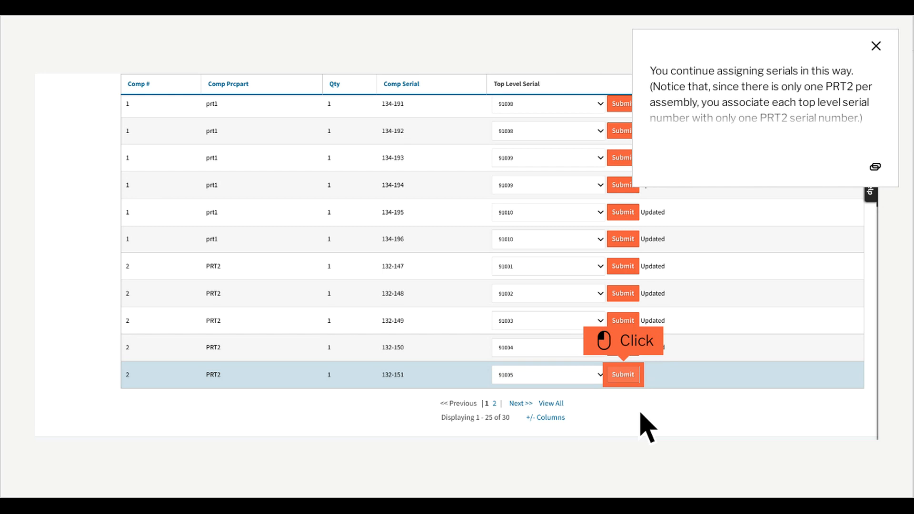
# Step: Submit top level serial 91005 for PRT2 serial 132-151, and assign 91006 to 135-001 and 91007 to 135-002 on the second page
pyautogui.click(640, 384)
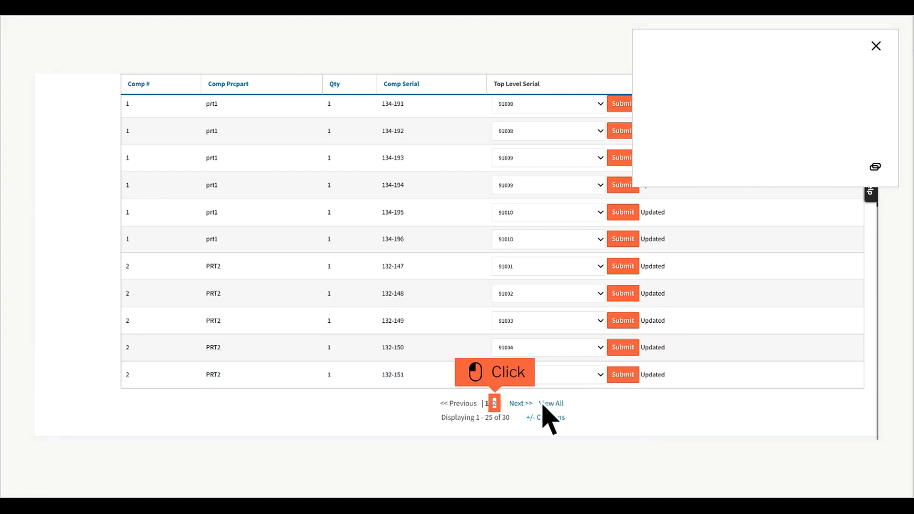
pyautogui.click(494, 404)
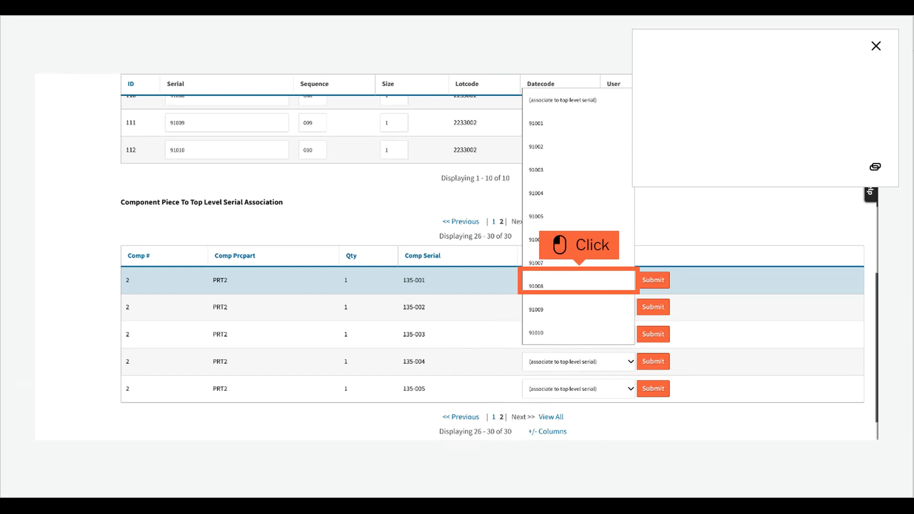
pyautogui.click(596, 286)
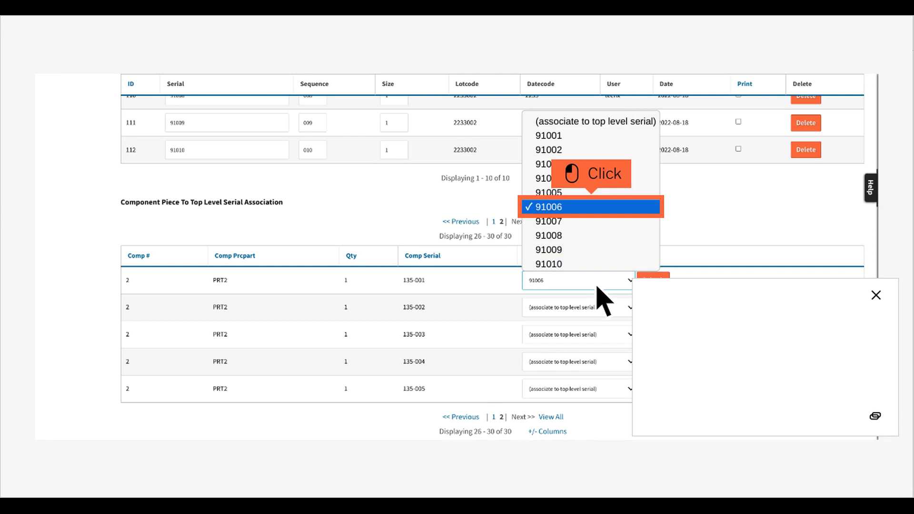
pyautogui.click(608, 208)
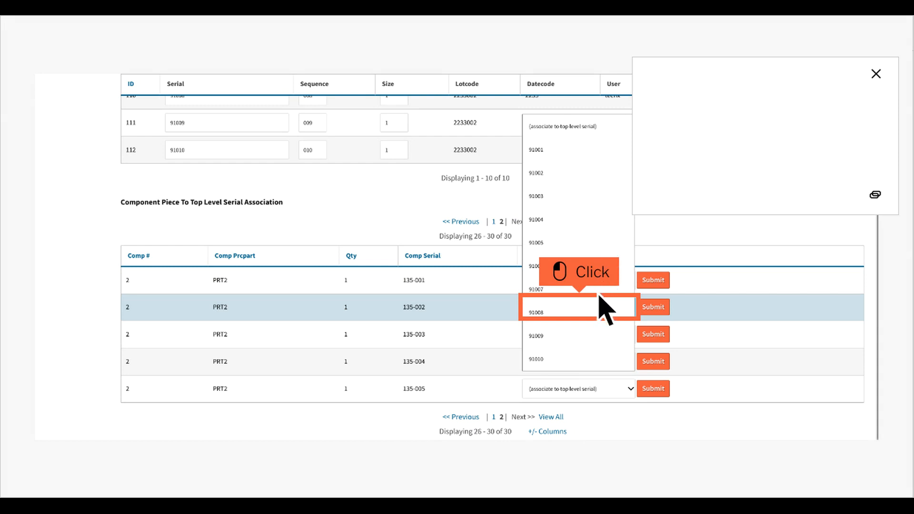
pyautogui.click(598, 314)
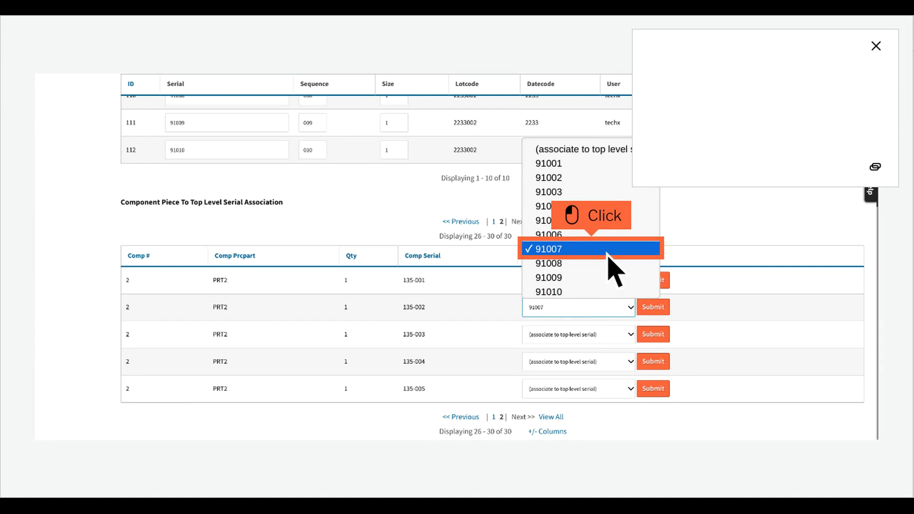
pyautogui.click(612, 280)
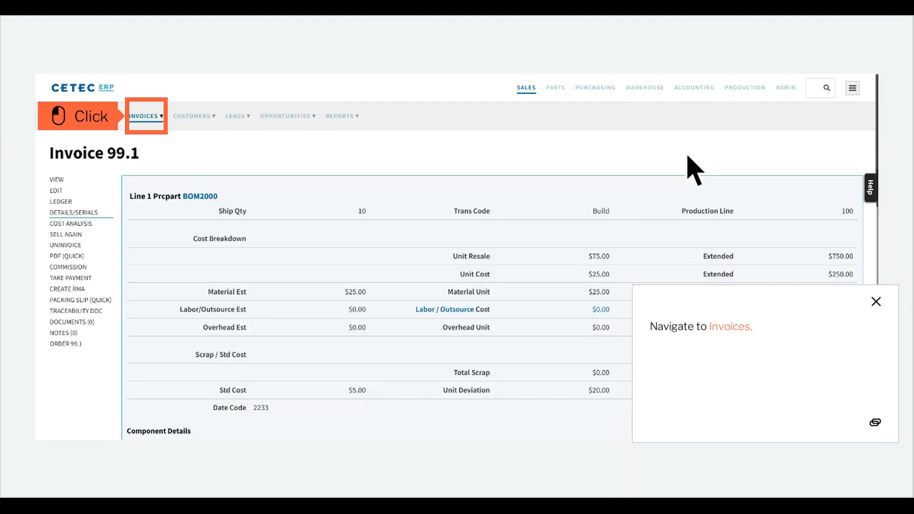
# Step: Open the serials list for invoices and examine component serial 134-183 with its top level serial 91004
pyautogui.click(164, 125)
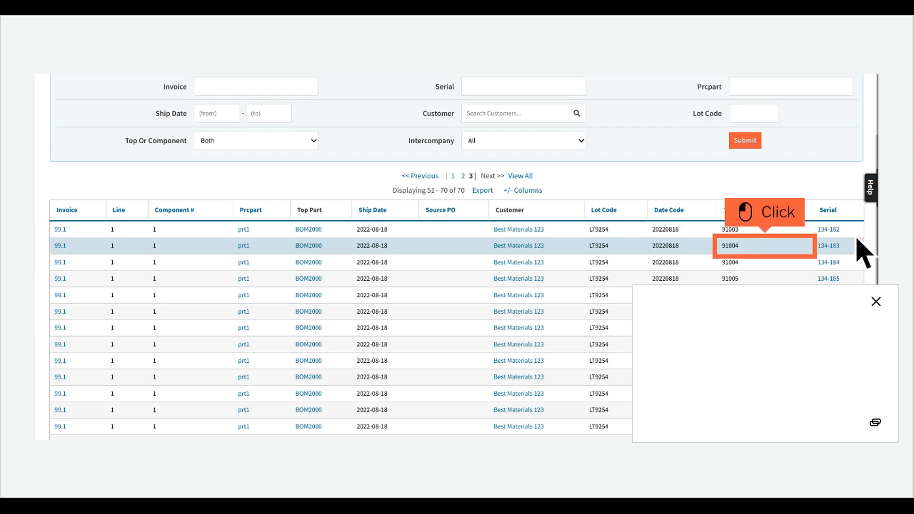
pyautogui.click(783, 256)
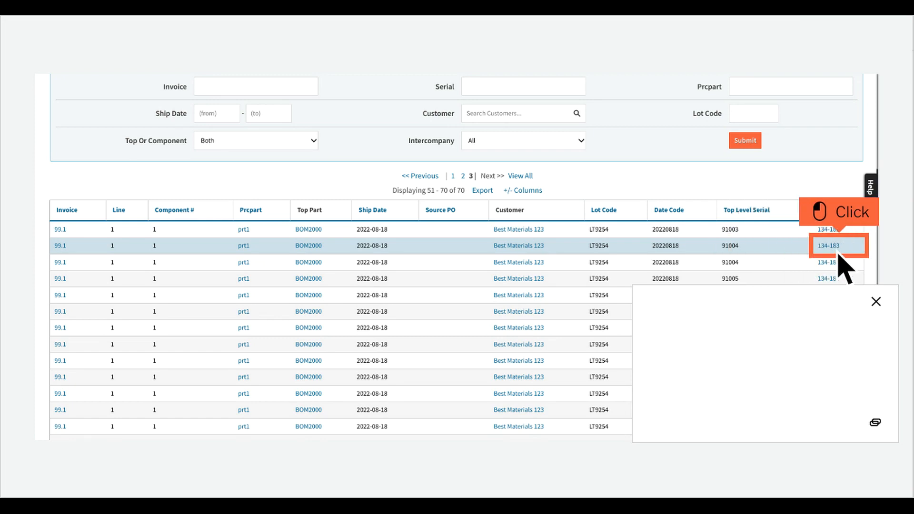
pyautogui.click(855, 254)
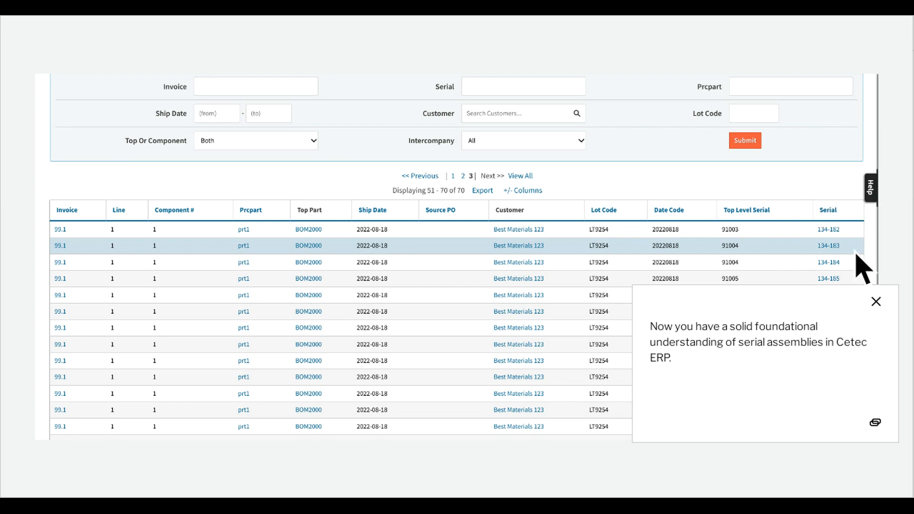